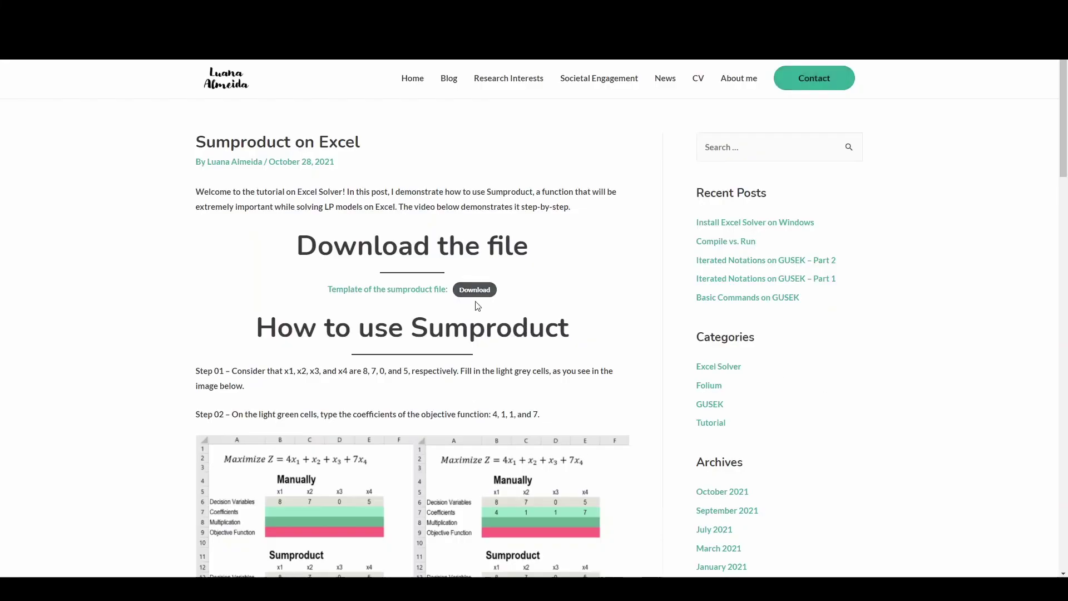
- Download the 'Template of the sumproduct file' Excel template from the blog post
{"action": "left_click", "coordinate": [479, 290]}
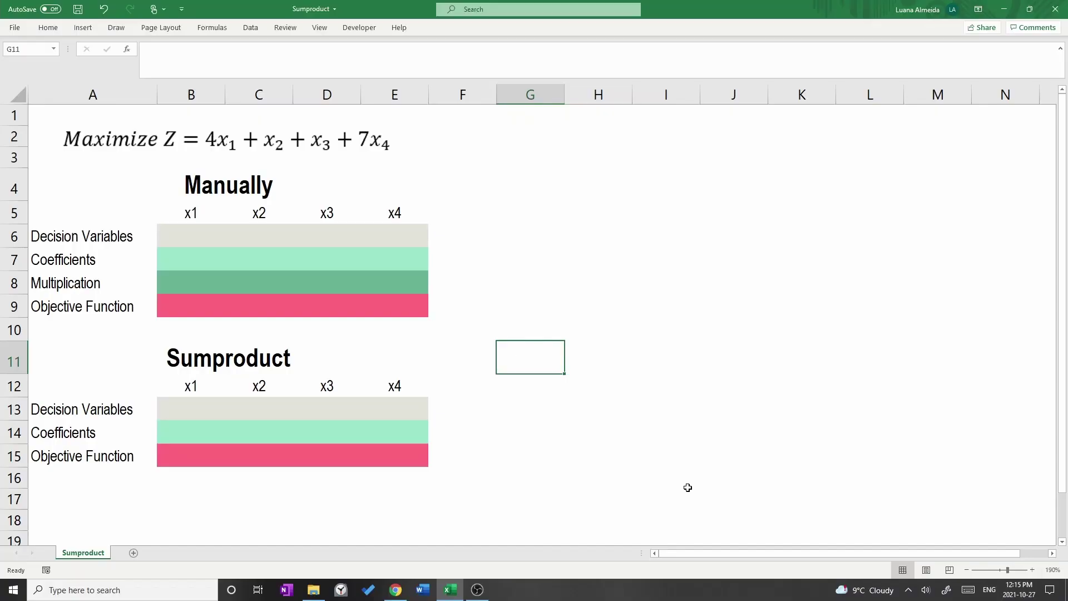
{"action": "left_click", "coordinate": [689, 488]}
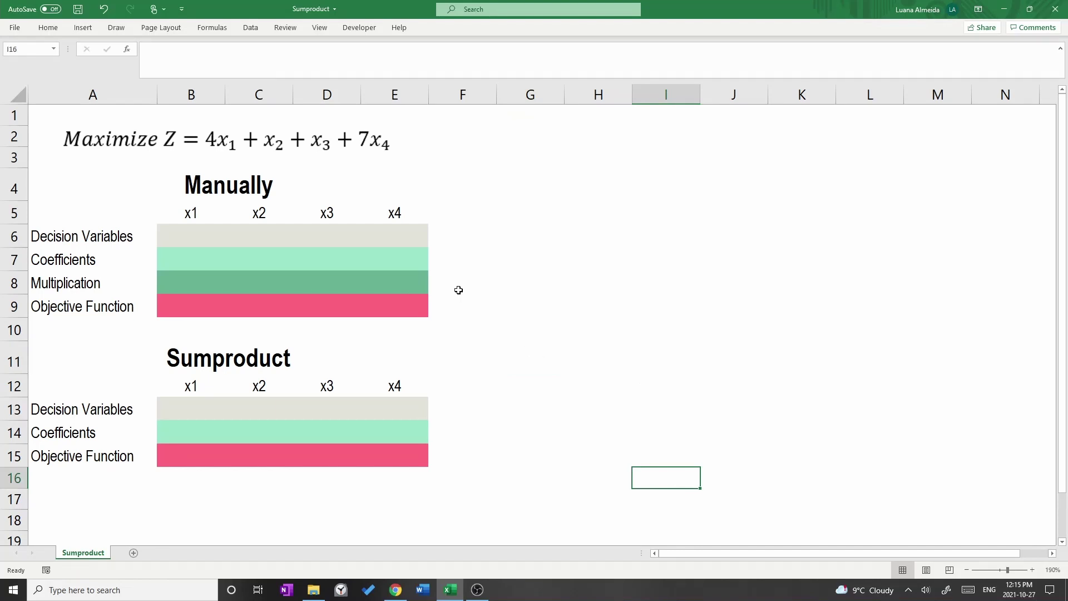
- Enter decision variables 8, 7, 0, 5 into B6:E6 of the Manually table
{"action": "left_click", "coordinate": [194, 239]}
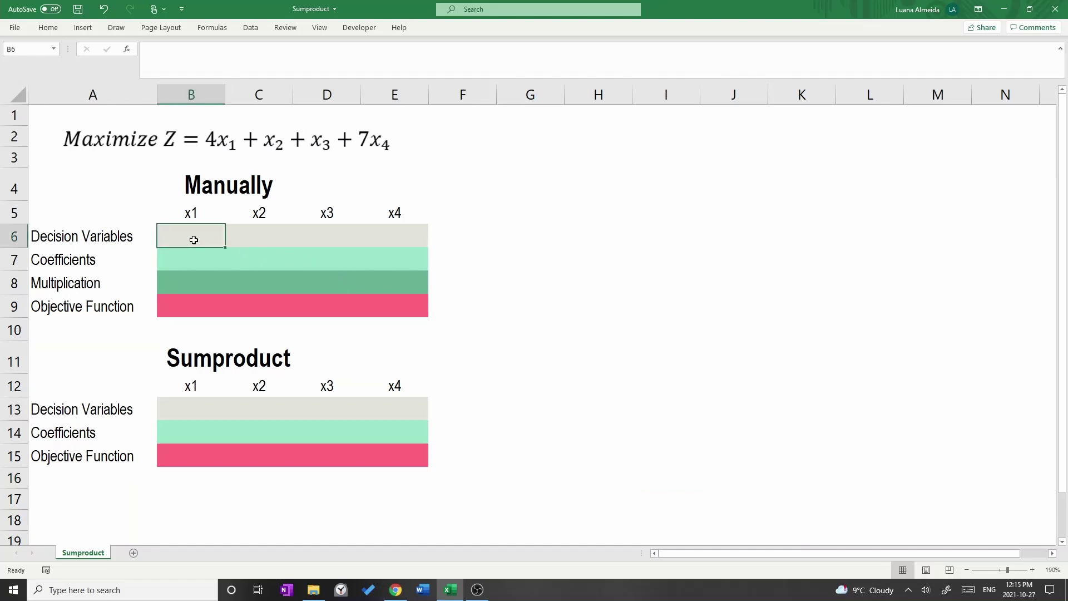
{"action": "type", "text": "8"}
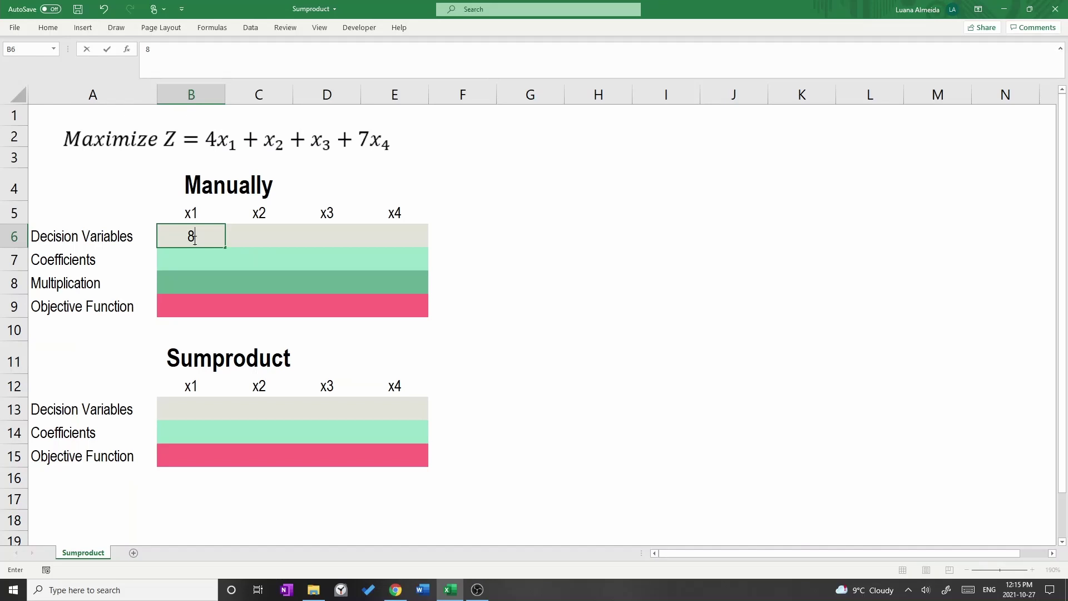
{"action": "key", "text": "Tab"}
{"action": "type", "text": "7"}
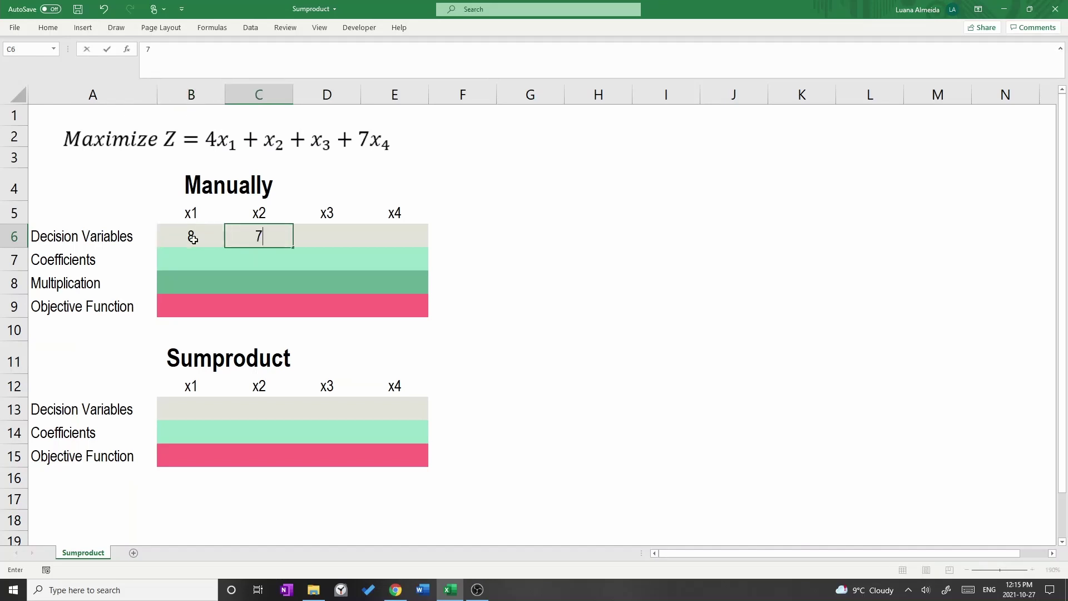
{"action": "key", "text": "Tab"}
{"action": "type", "text": "0"}
{"action": "key", "text": "Tab"}
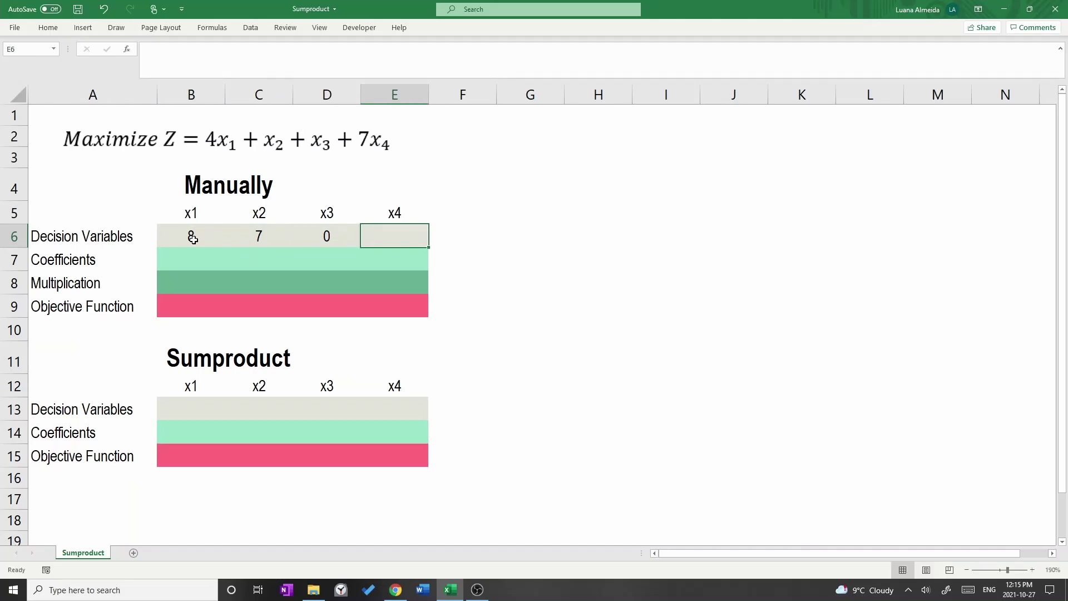
{"action": "type", "text": "5"}
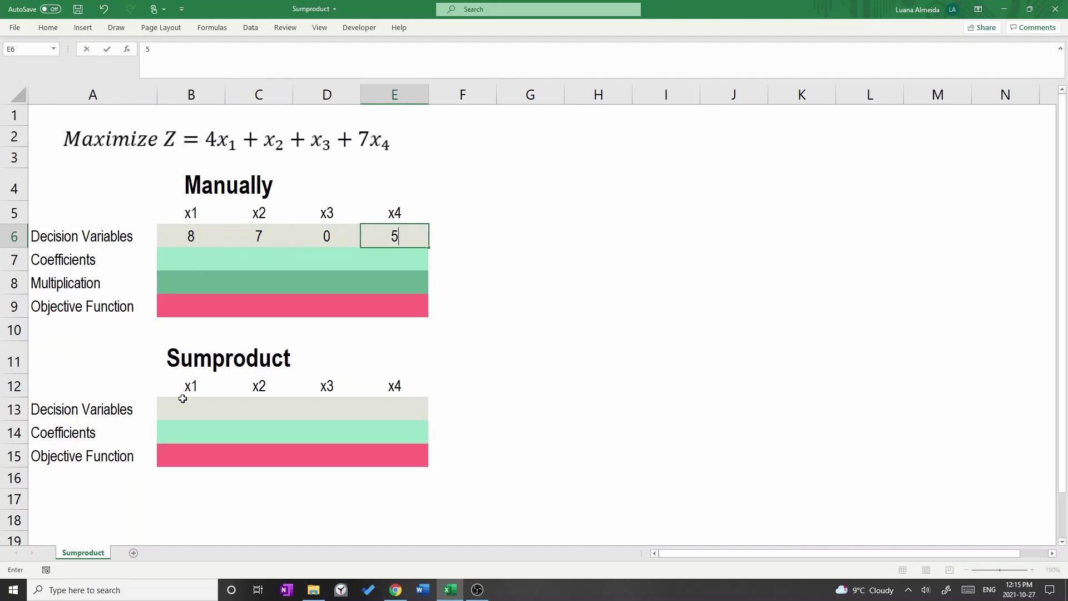
- Enter decision variables 8, 7, 0, 5 into B13:E13 of the Sumproduct table
{"action": "left_click", "coordinate": [186, 415]}
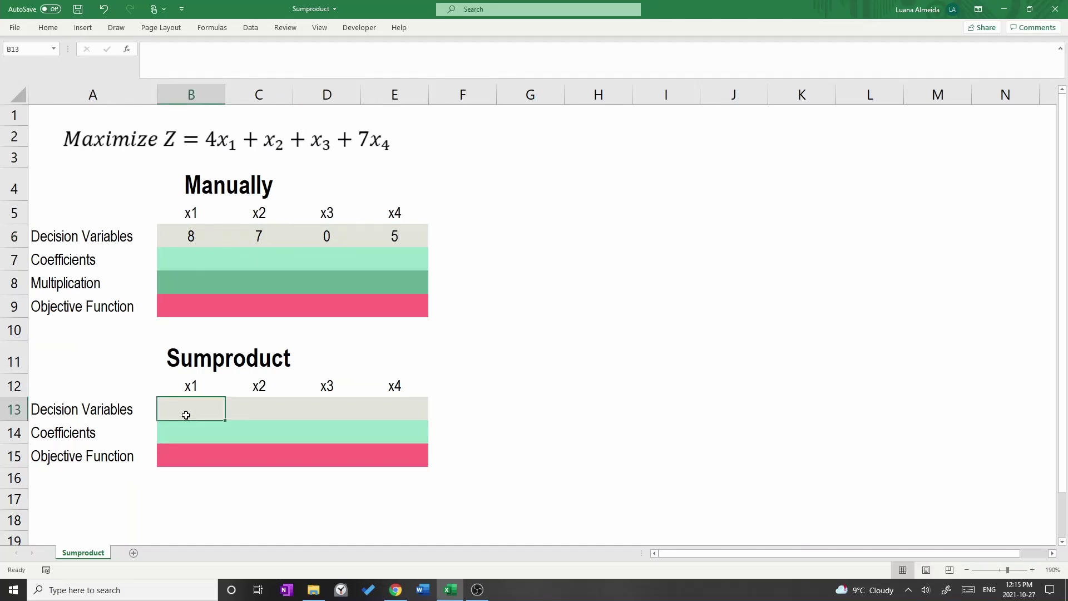
{"action": "type", "text": "8"}
{"action": "key", "text": "Tab"}
{"action": "type", "text": "7"}
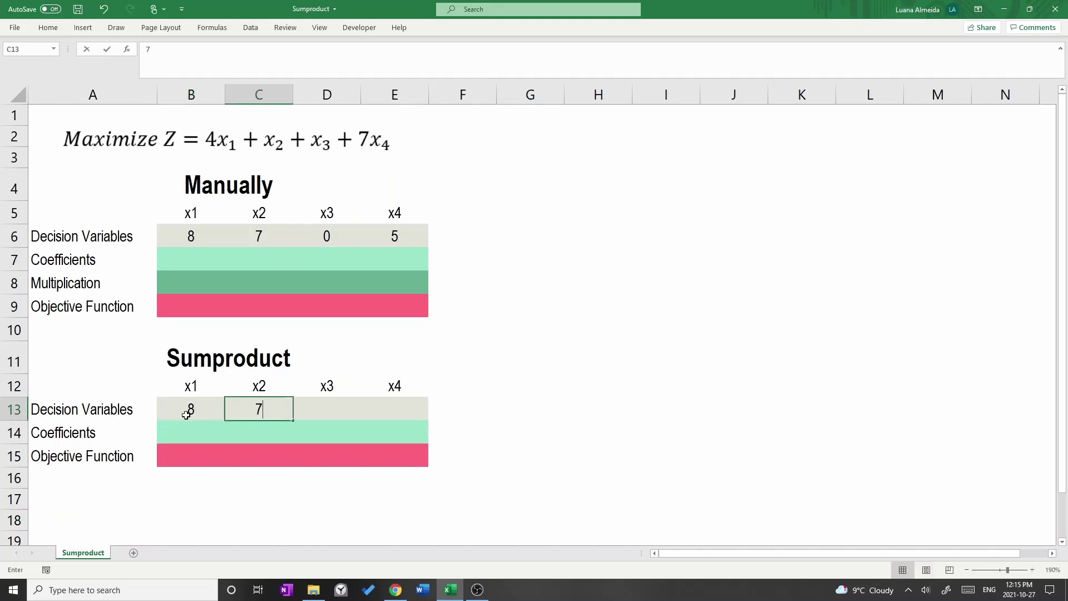
{"action": "key", "text": "Tab"}
{"action": "type", "text": "0"}
{"action": "key", "text": "Tab"}
{"action": "type", "text": "5"}
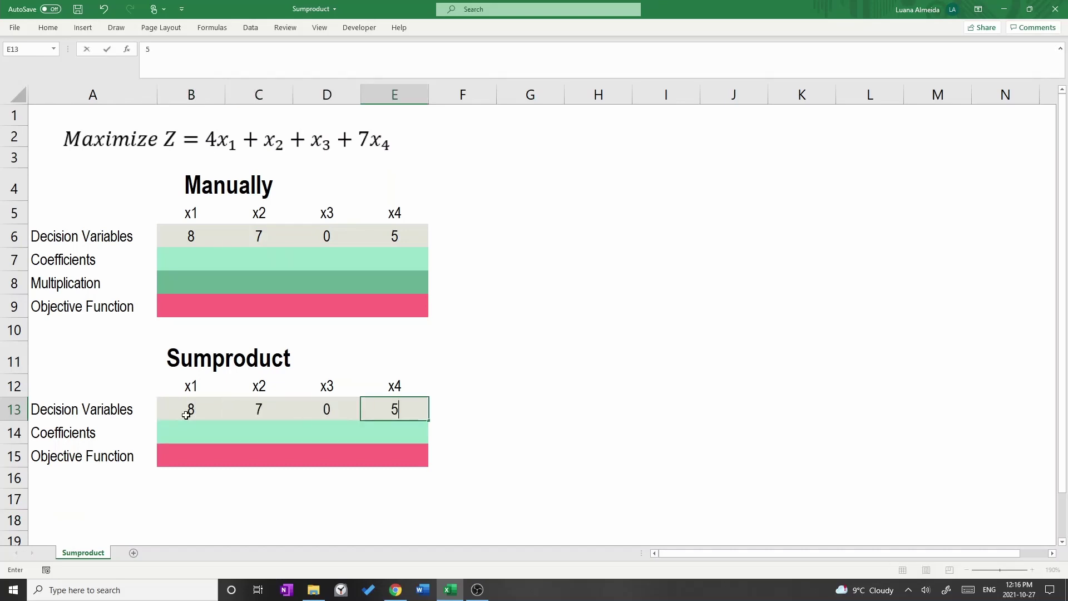
- Enter coefficients 4, 1, 1, 7 into B7:E7 of the Manually table
{"action": "left_click", "coordinate": [181, 264]}
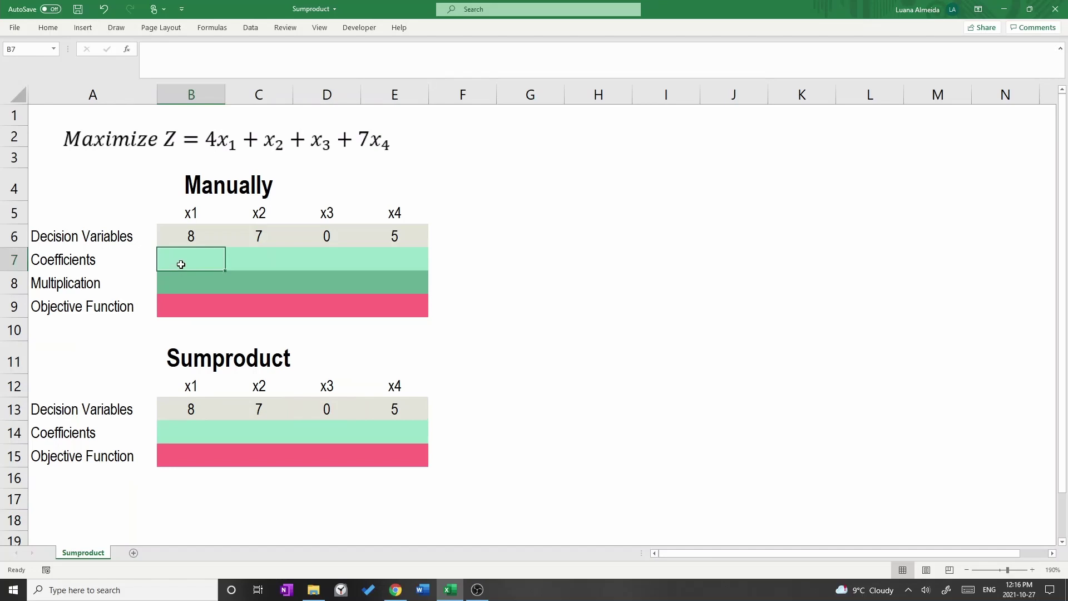
{"action": "type", "text": "4"}
{"action": "key", "text": "Tab"}
{"action": "type", "text": "1"}
{"action": "key", "text": "Tab"}
{"action": "type", "text": "1"}
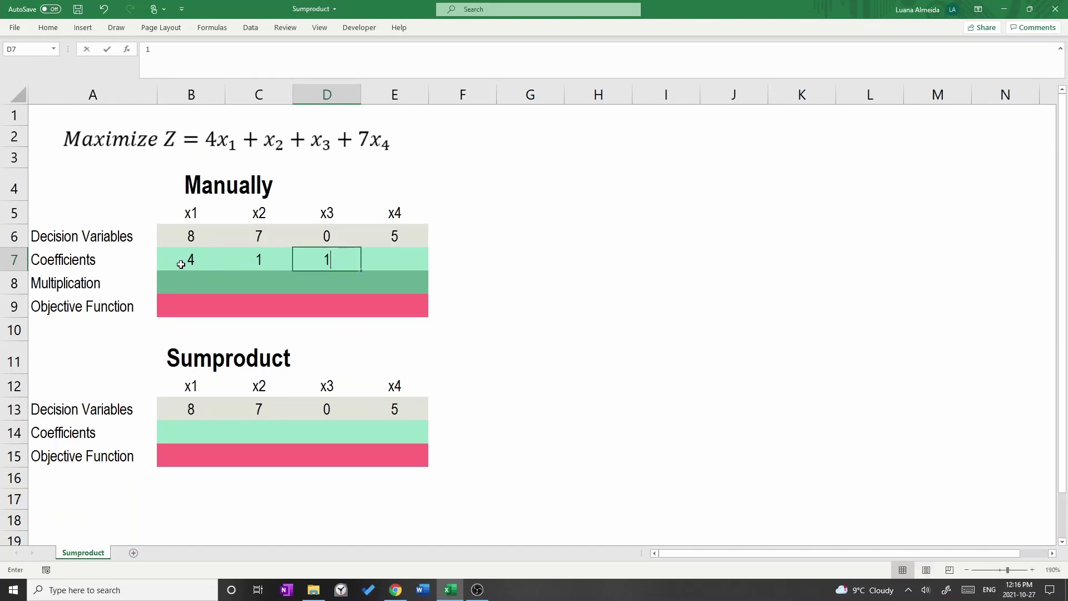
{"action": "key", "text": "Tab"}
{"action": "type", "text": "7"}
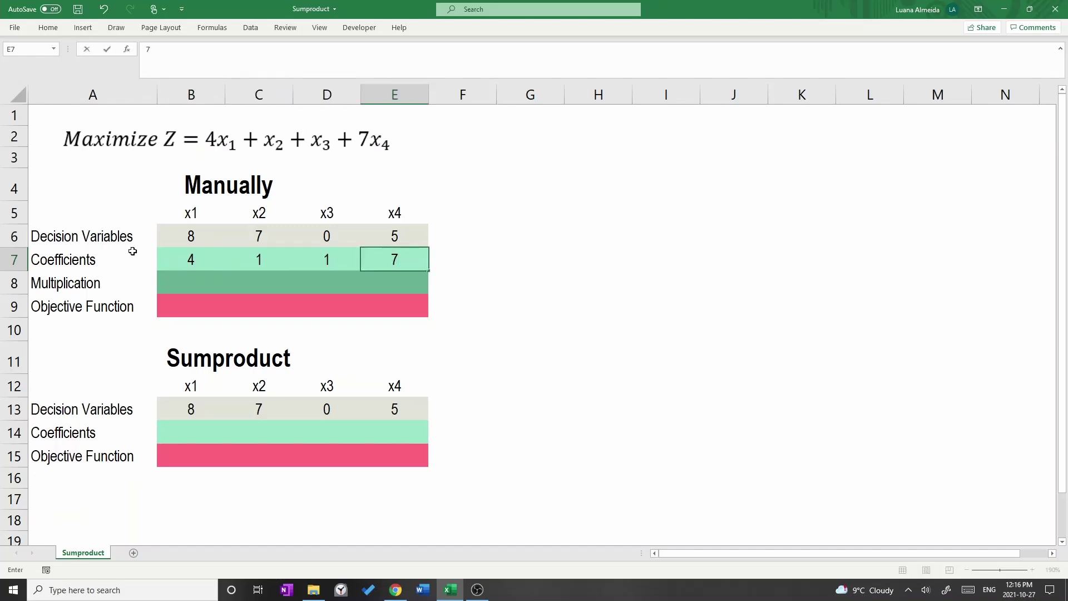
- Enter coefficients 4, 1, 1, 7 into B14:E14 of the Sumproduct table
{"action": "left_click", "coordinate": [194, 431]}
{"action": "type", "text": "4"}
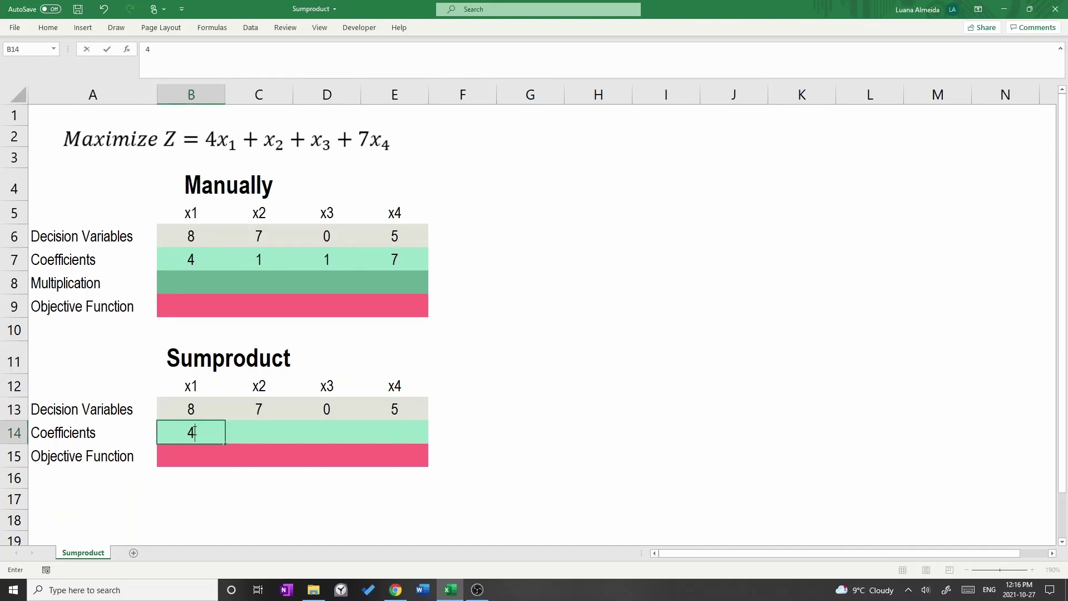
{"action": "key", "text": "Tab"}
{"action": "type", "text": "1"}
{"action": "key", "text": "Tab"}
{"action": "type", "text": "1"}
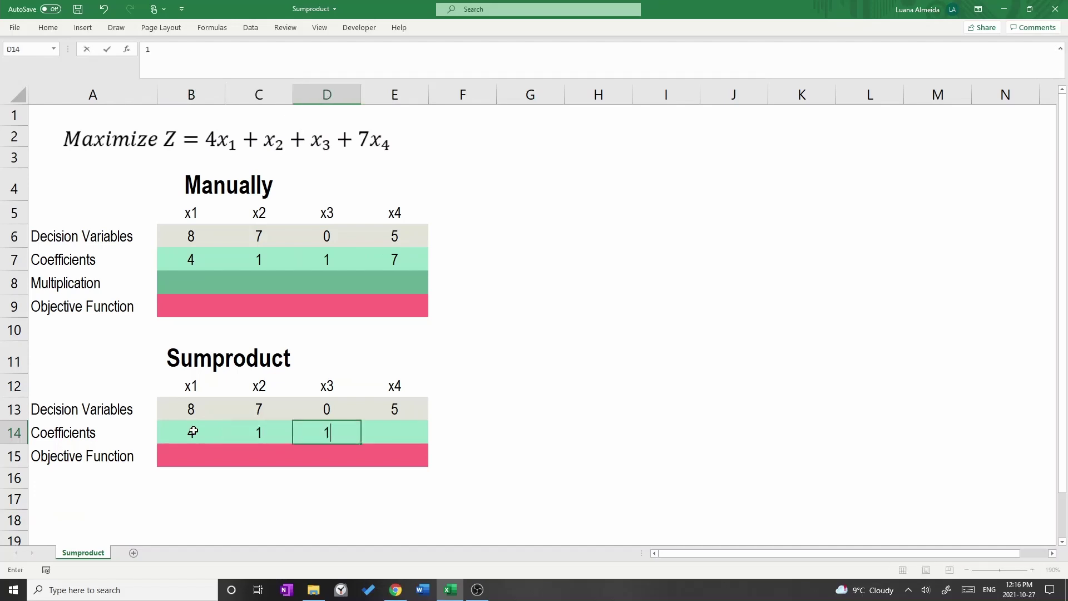
{"action": "key", "text": "Tab"}
{"action": "type", "text": "7"}
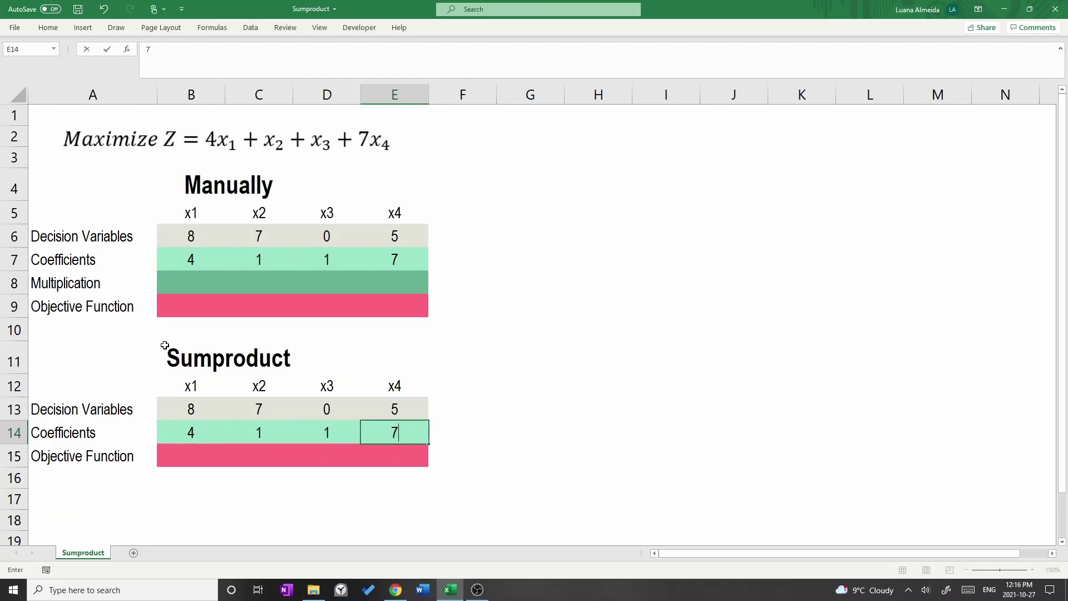
{"action": "left_click", "coordinate": [196, 283]}
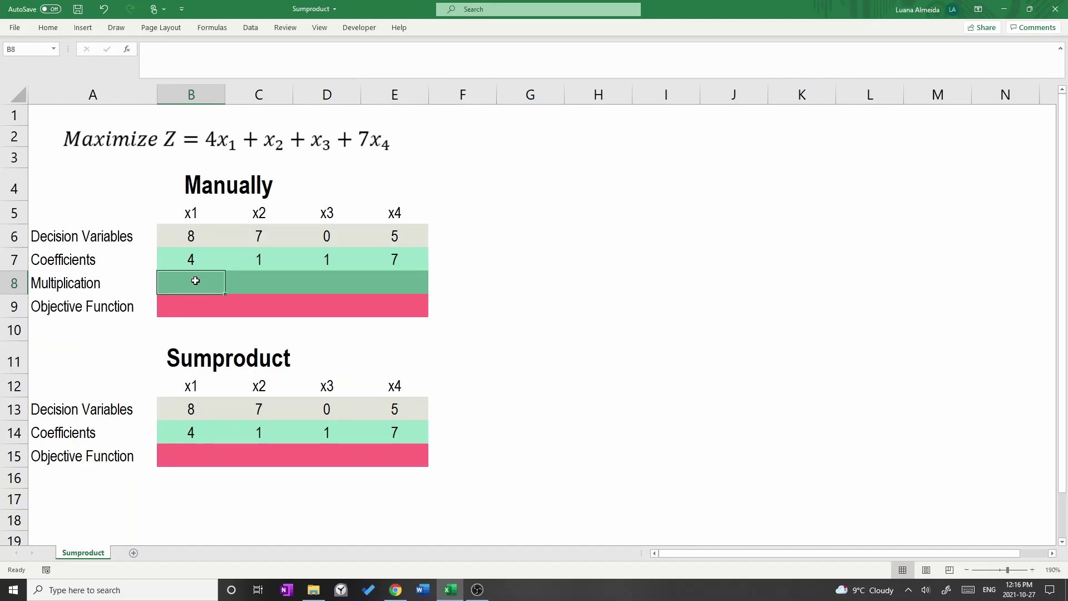
- Enter =B6*B7 in B8 and =C6*C7 in C8, giving 32 and 7
{"action": "type", "text": "="}
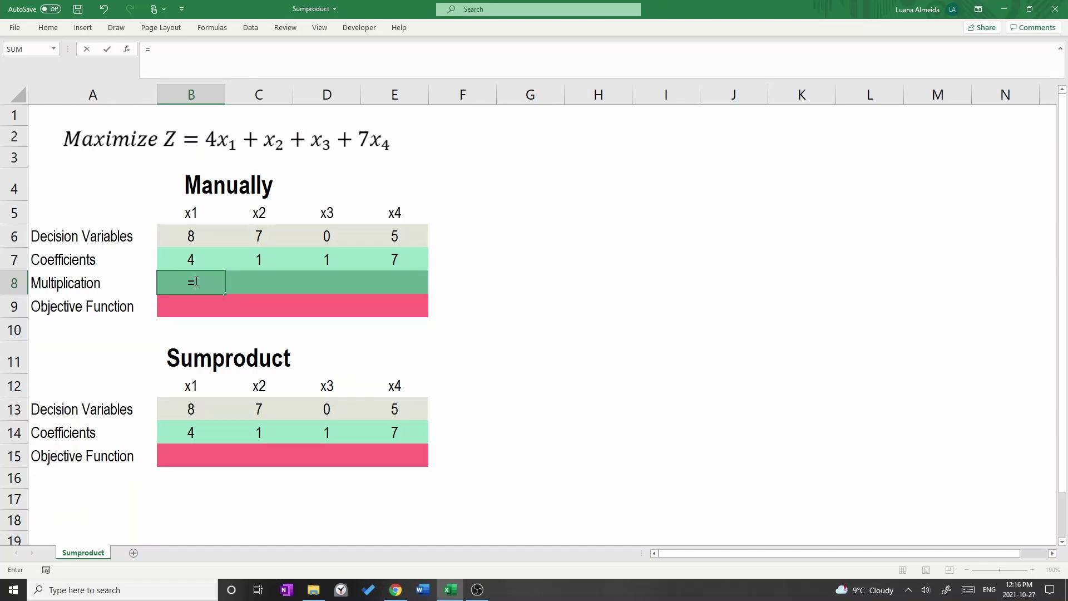
{"action": "left_click", "coordinate": [193, 236]}
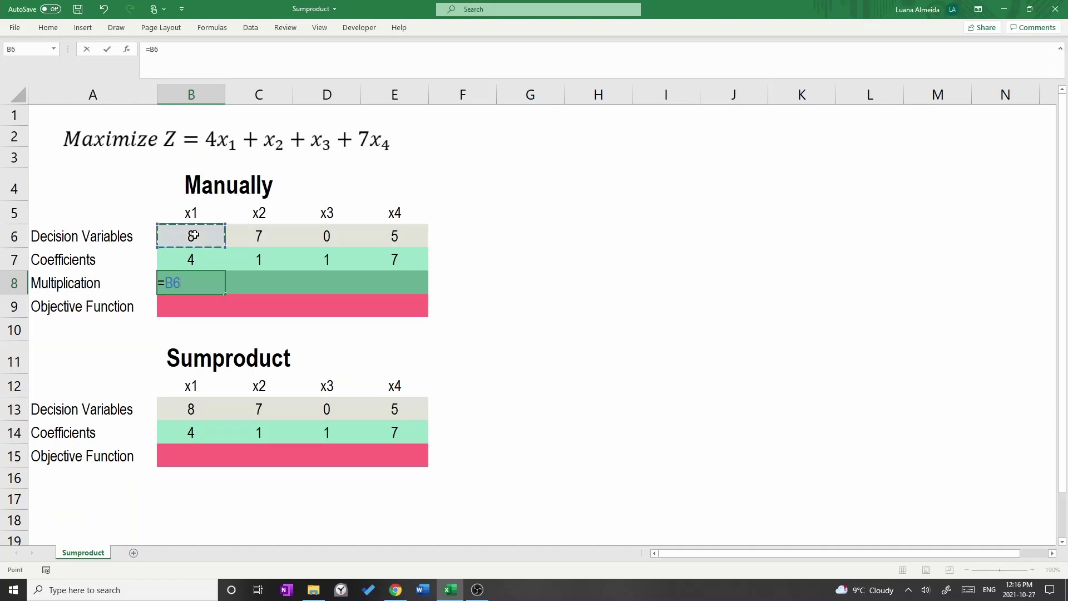
{"action": "type", "text": "*"}
{"action": "left_click", "coordinate": [192, 257]}
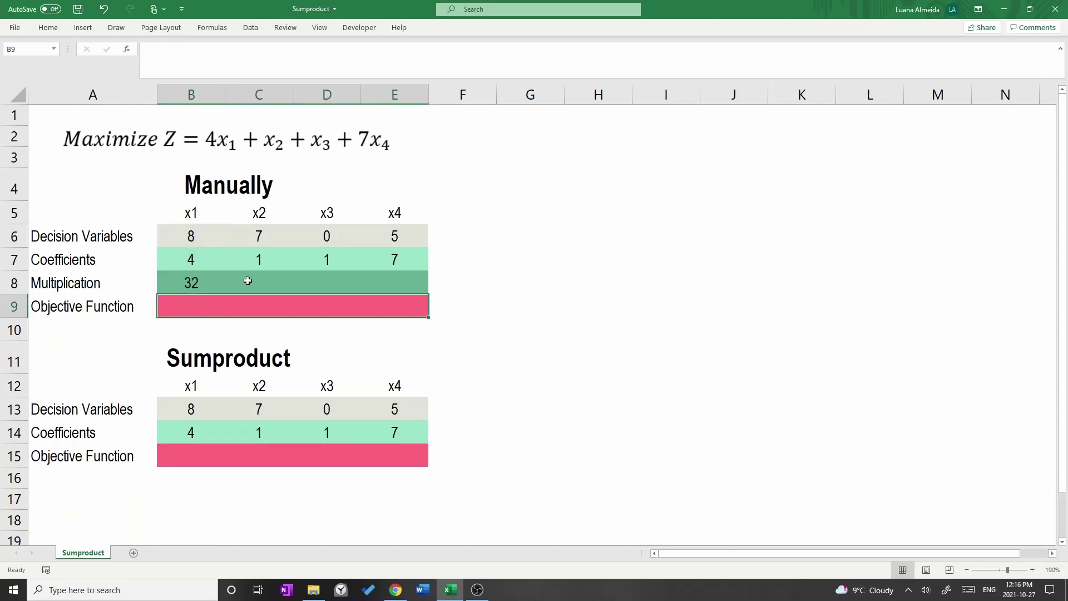
{"action": "key", "text": "Tab"}
{"action": "type", "text": "="}
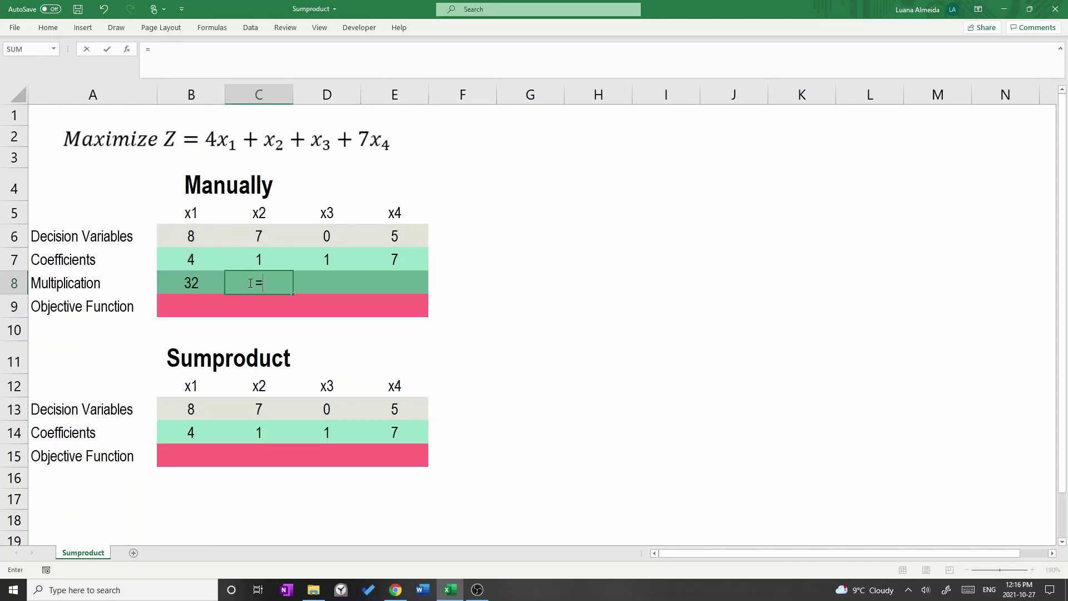
{"action": "left_click", "coordinate": [274, 236]}
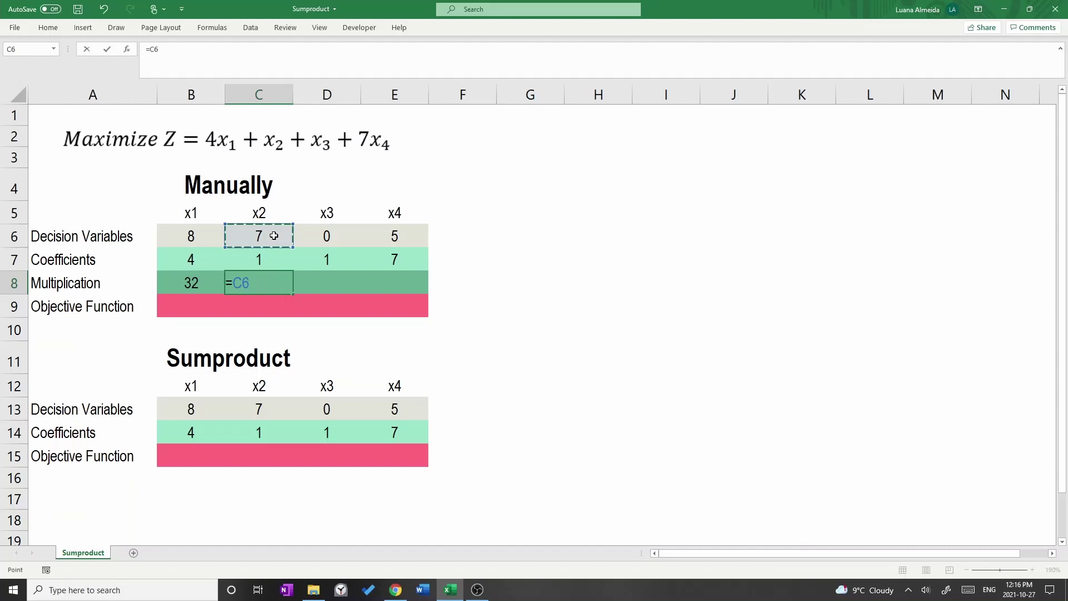
{"action": "type", "text": "*"}
{"action": "left_click", "coordinate": [269, 260]}
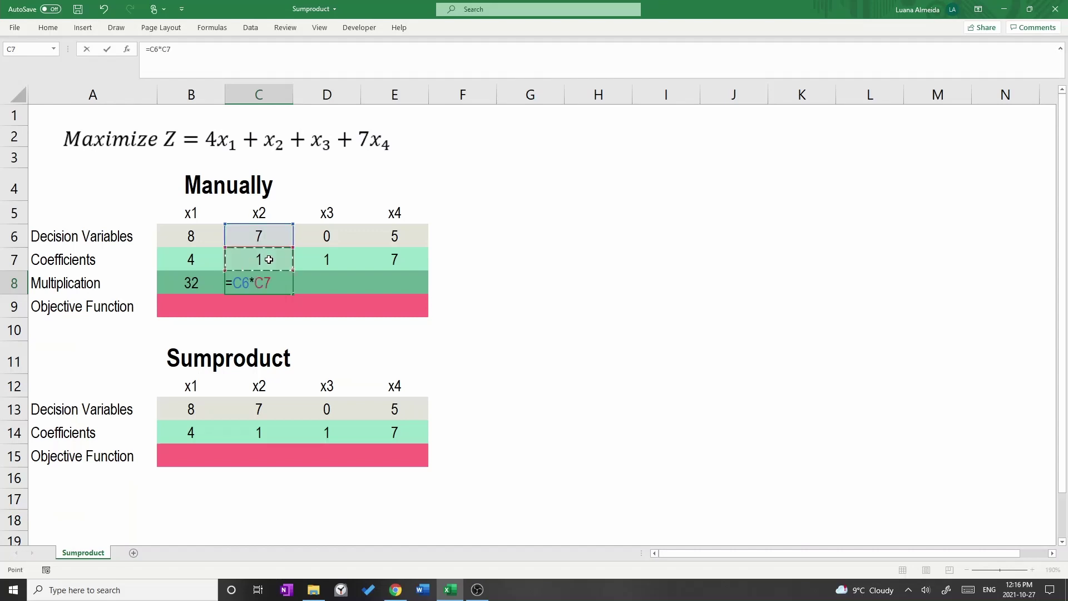
{"action": "key", "text": "Tab"}
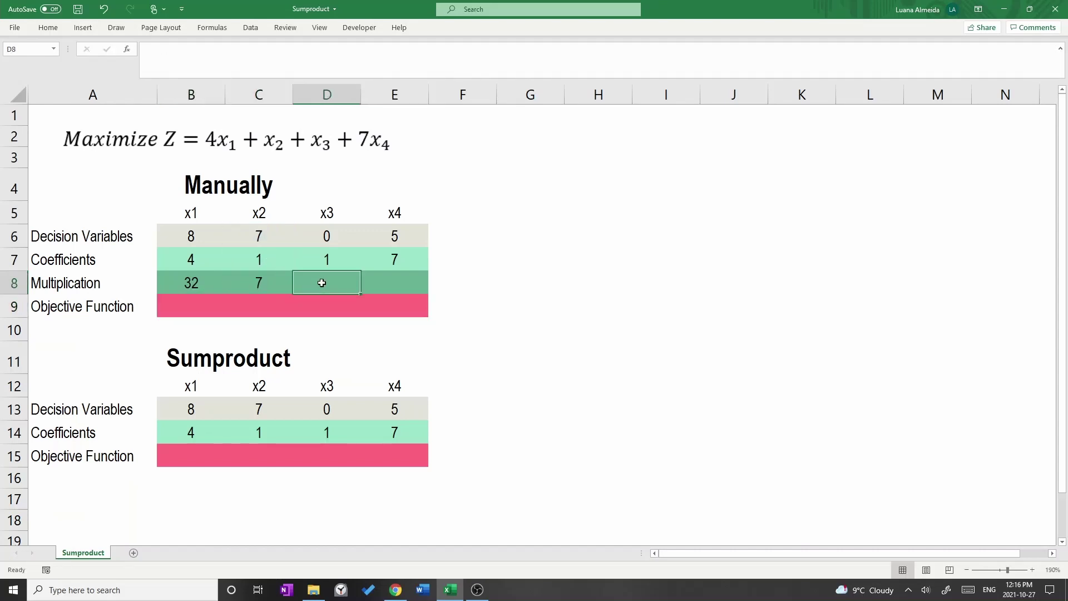
- Enter =D6*D7 in D8 and =E6*E7 in E8, giving 0 and 35
{"action": "type", "text": "="}
{"action": "left_click", "coordinate": [338, 236]}
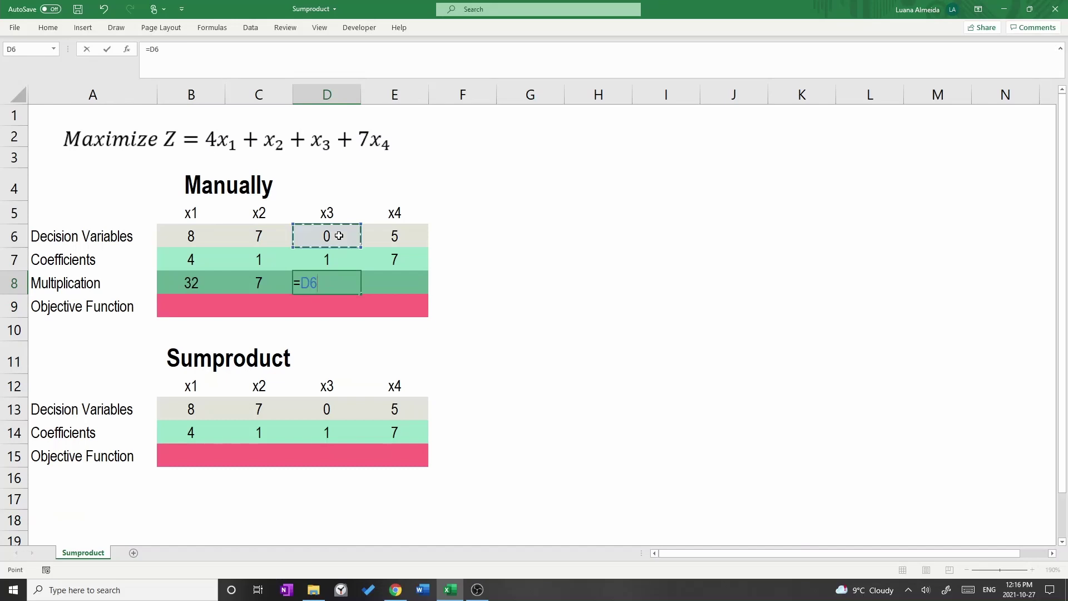
{"action": "type", "text": "*"}
{"action": "left_click", "coordinate": [331, 258]}
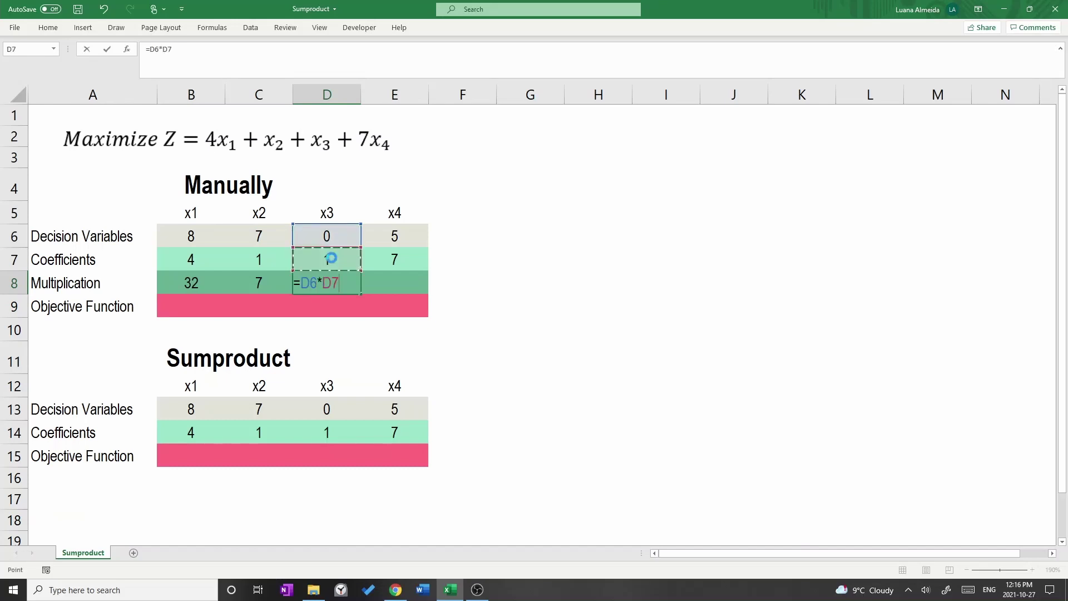
{"action": "key", "text": "Tab"}
{"action": "type", "text": "="}
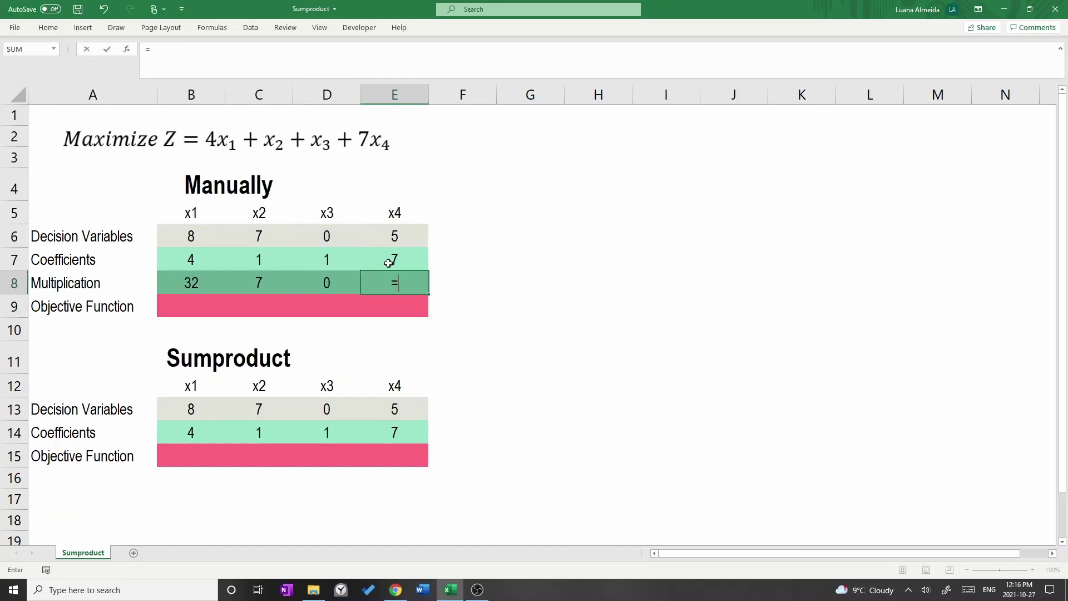
{"action": "left_click", "coordinate": [394, 233]}
{"action": "type", "text": "*"}
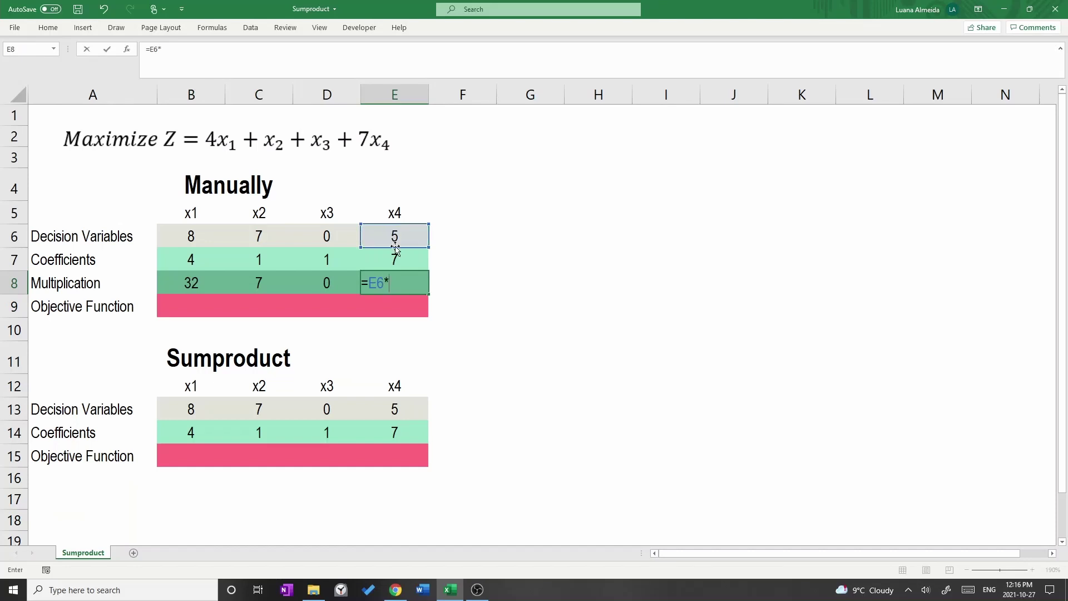
{"action": "left_click", "coordinate": [395, 258]}
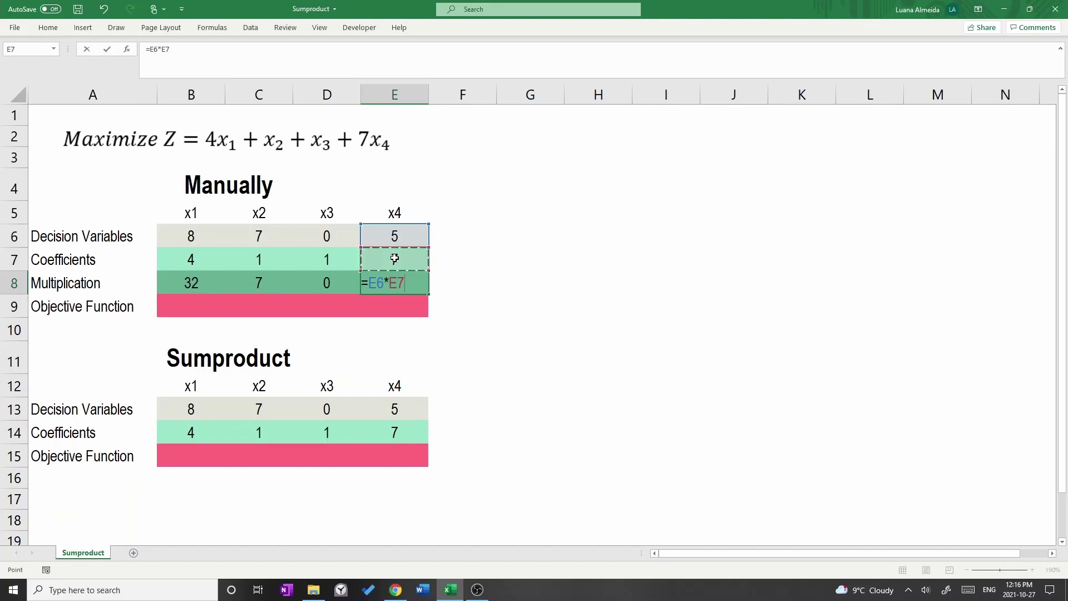
{"action": "key", "text": "Return"}
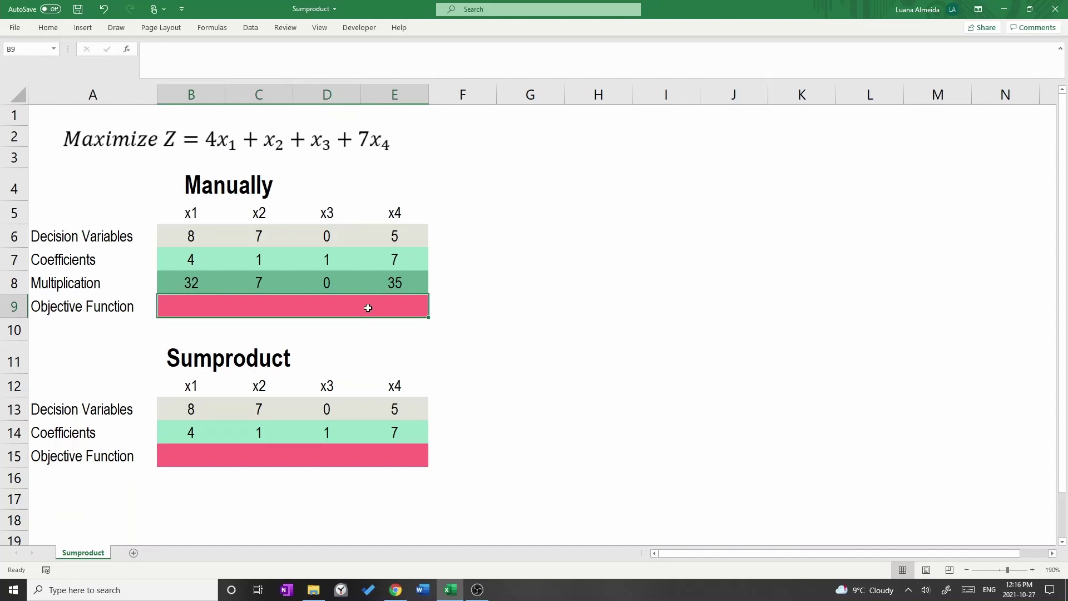
- Enter =sum(B8:E8) in the Objective Function cell B9, showing 74
{"action": "type", "text": "=s"}
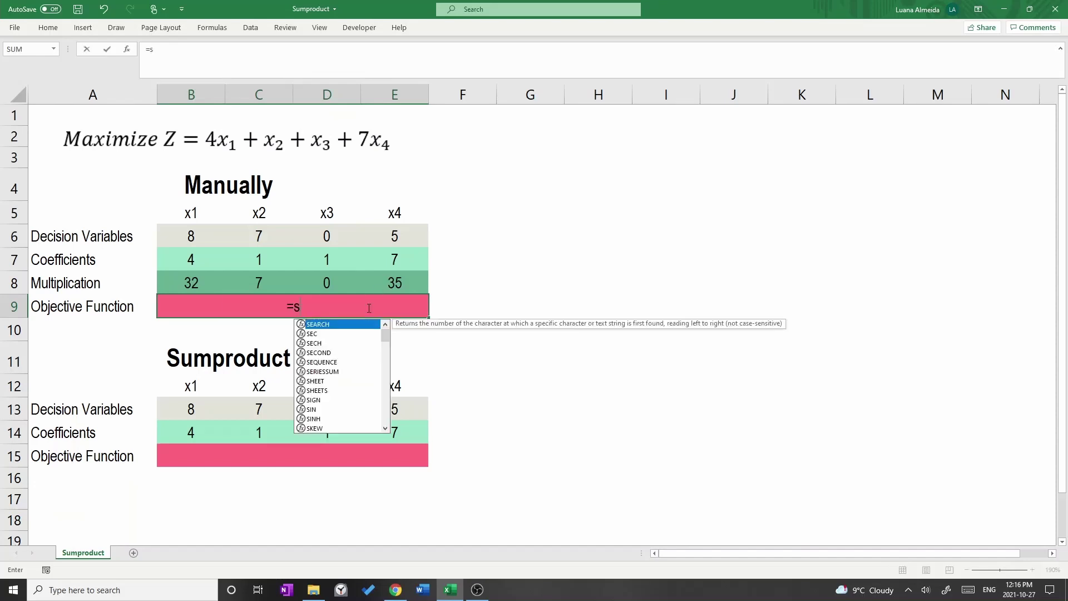
{"action": "type", "text": "um("}
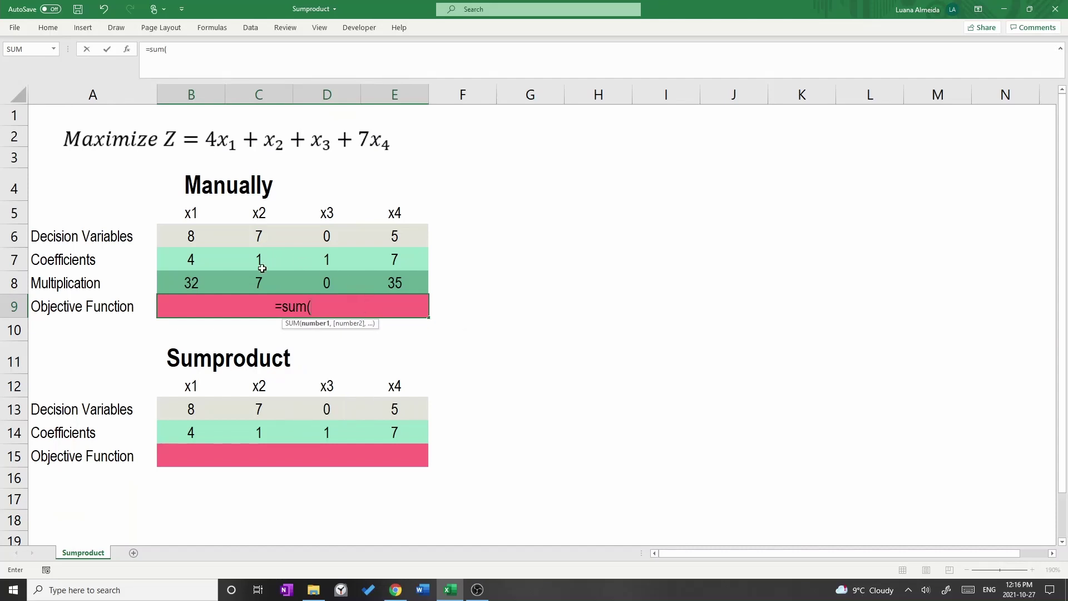
{"action": "left_click_drag", "start_coordinate": [186, 281], "coordinate": [395, 277]}
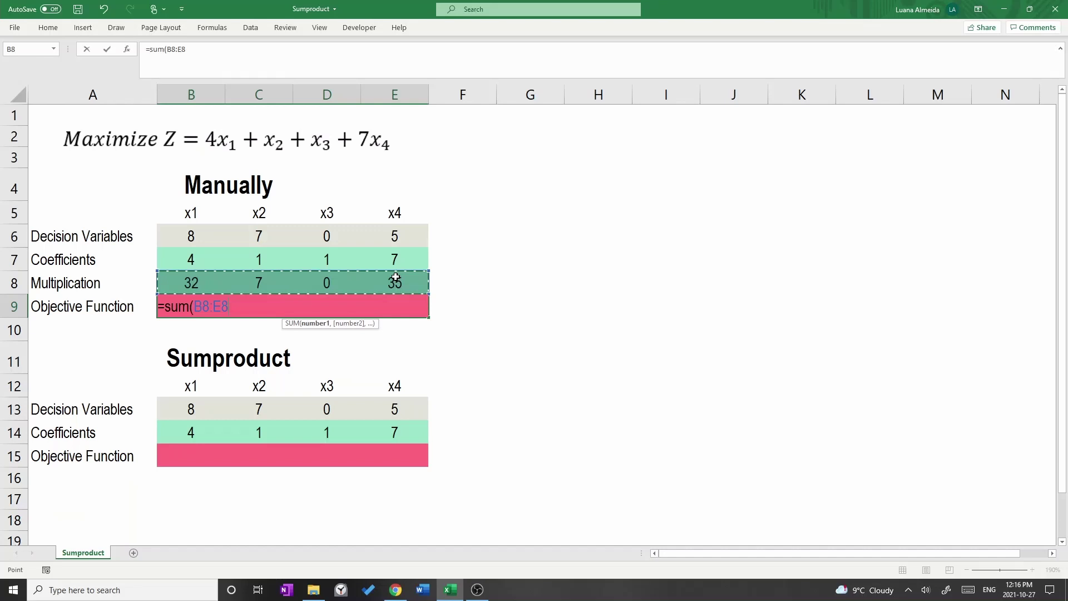
{"action": "type", "text": ")"}
{"action": "key", "text": "Return"}
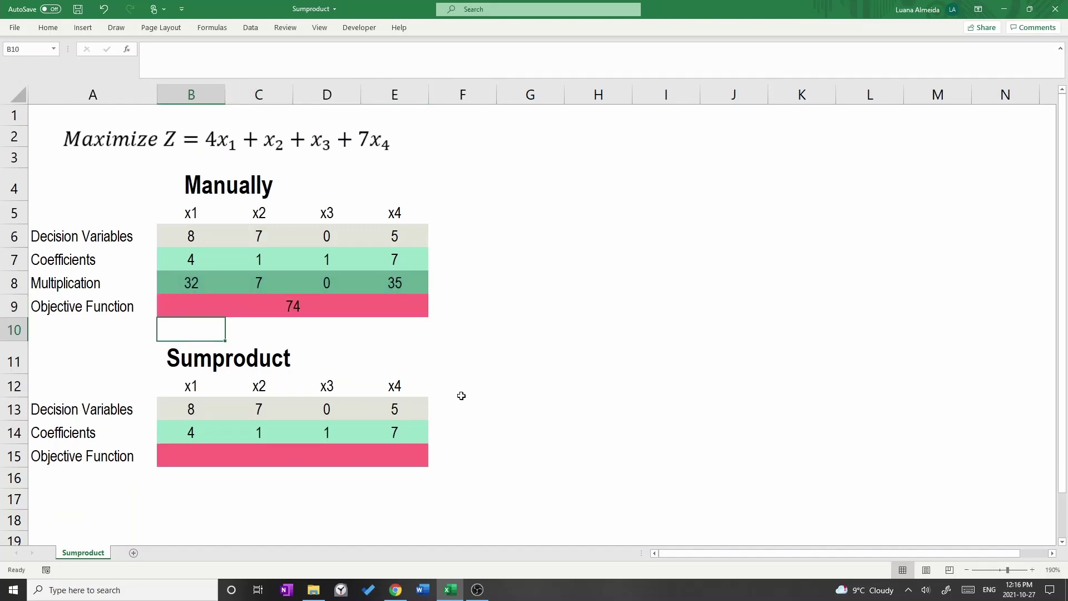
- Enter =sumproduct(B13:E13,B14:E14) in cell B15, giving 74
{"action": "left_click", "coordinate": [367, 460]}
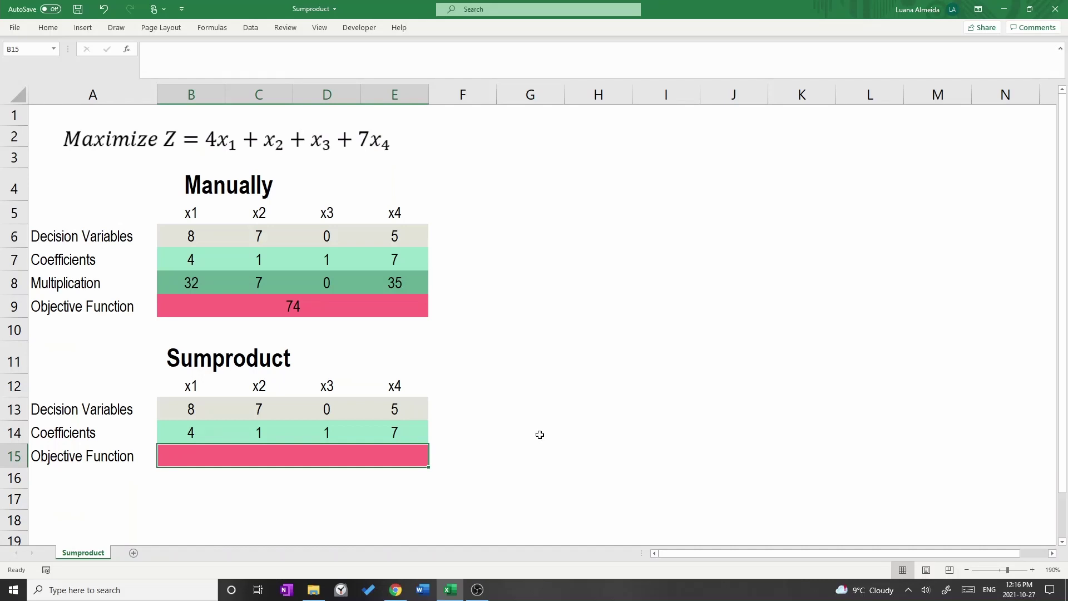
{"action": "type", "text": "=s"}
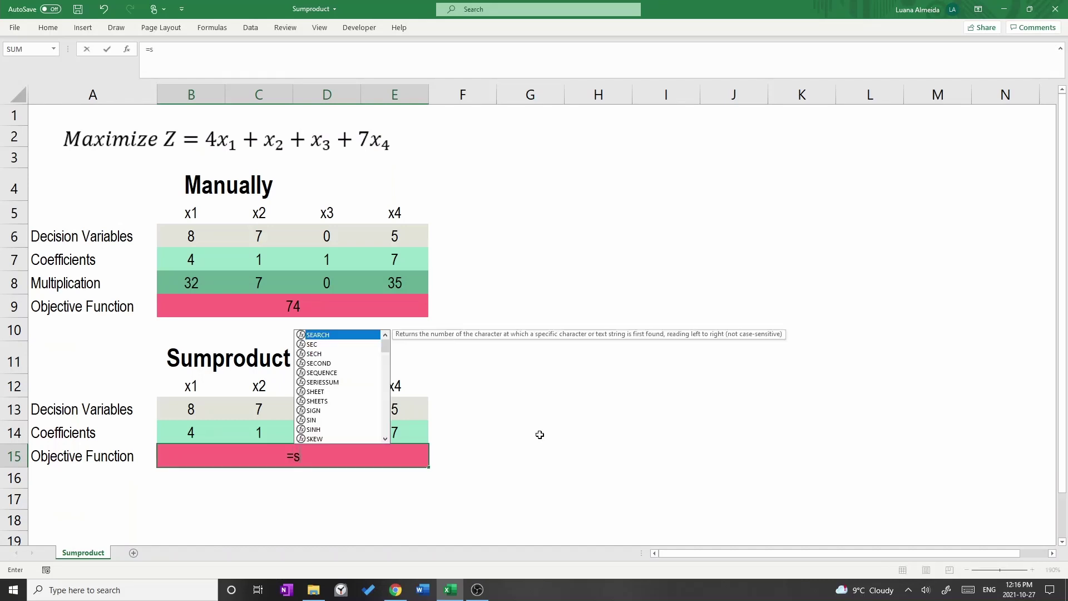
{"action": "type", "text": "umpr"}
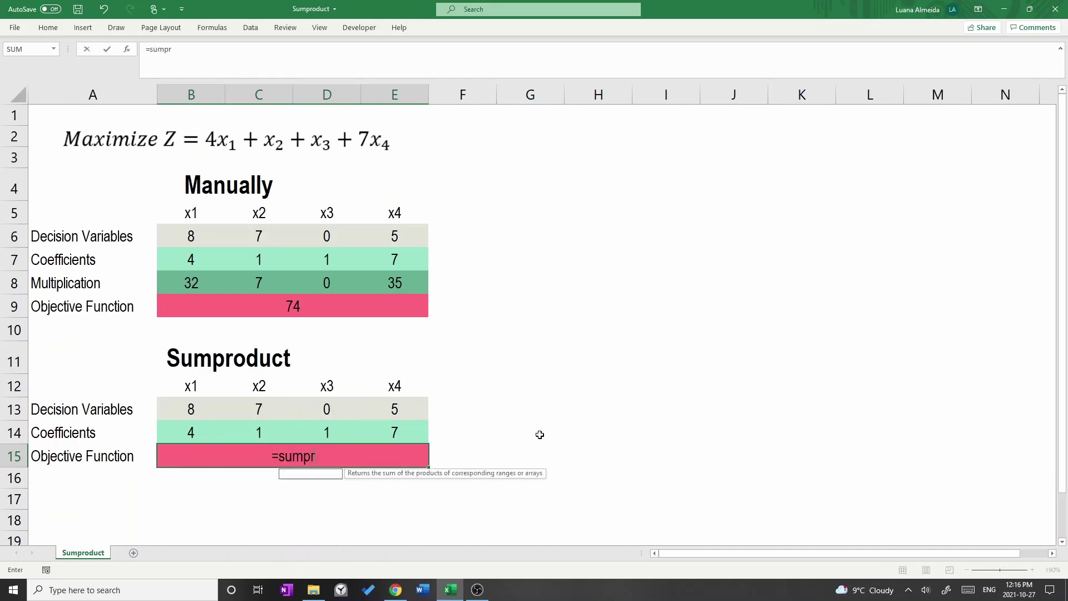
{"action": "type", "text": "oduct("}
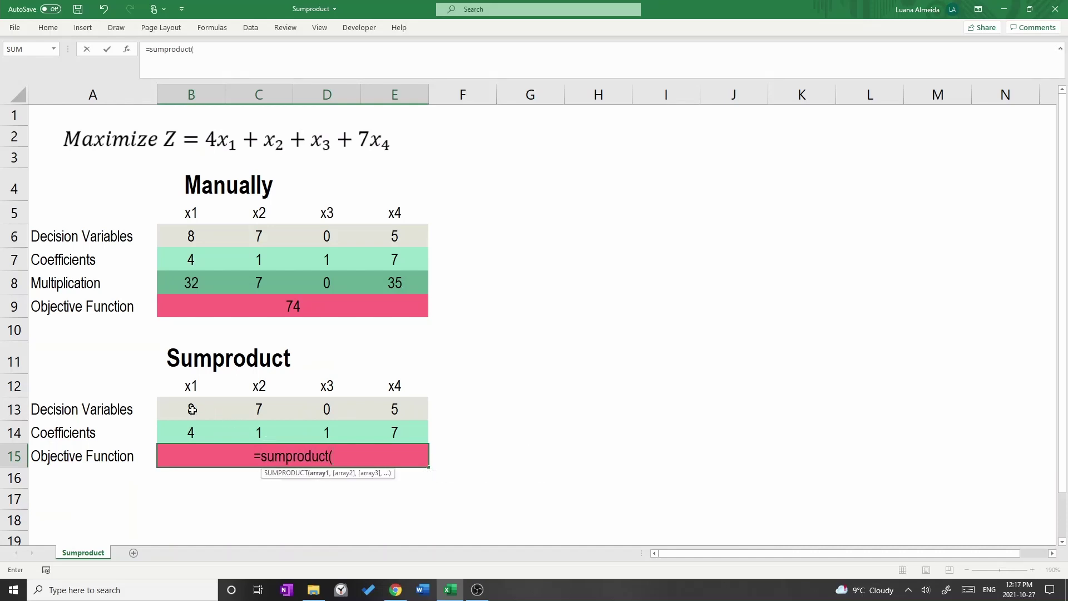
{"action": "left_click_drag", "start_coordinate": [192, 409], "coordinate": [381, 401]}
{"action": "type", "text": ","}
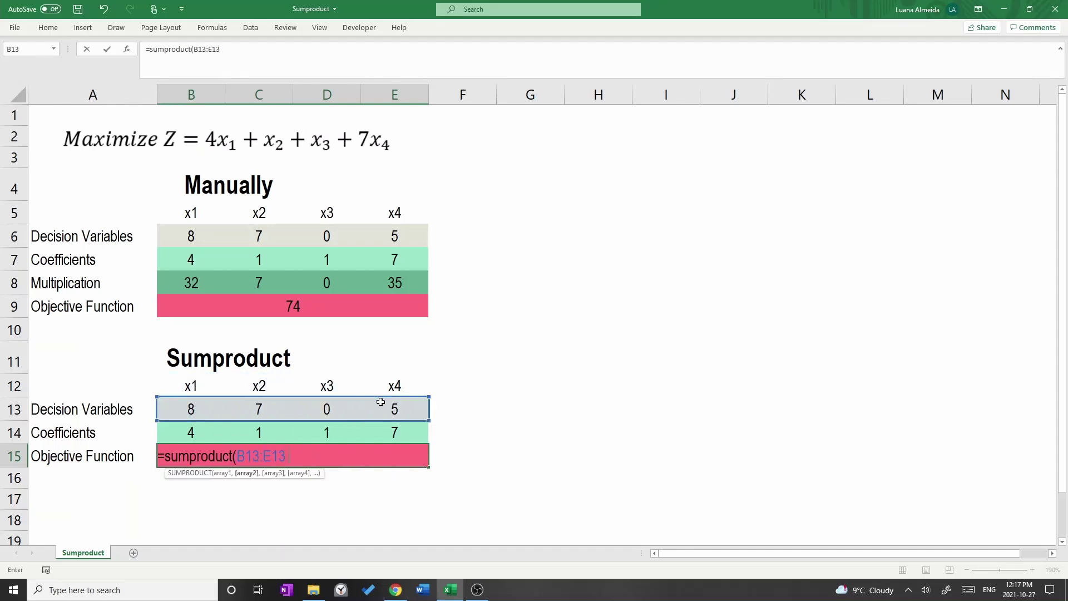
{"action": "left_click_drag", "start_coordinate": [184, 430], "coordinate": [401, 424]}
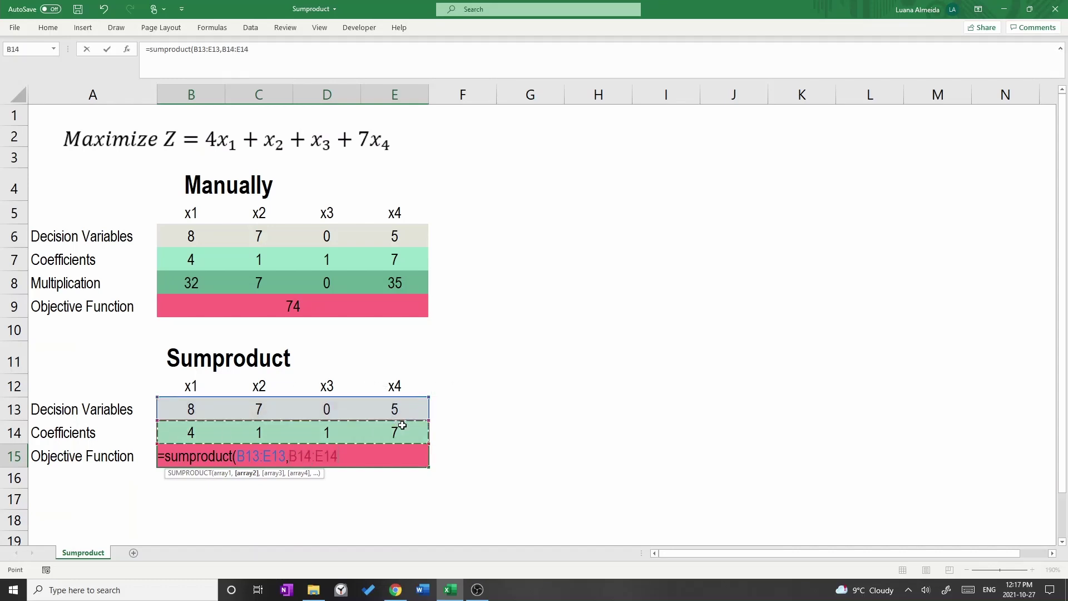
{"action": "type", "text": ")"}
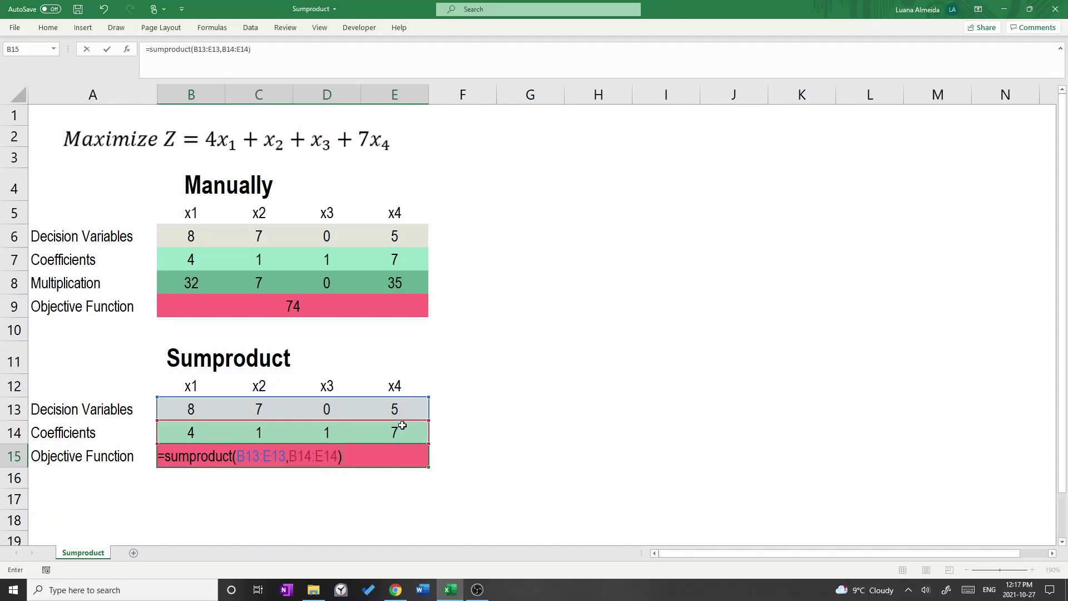
{"action": "key", "text": "Return"}
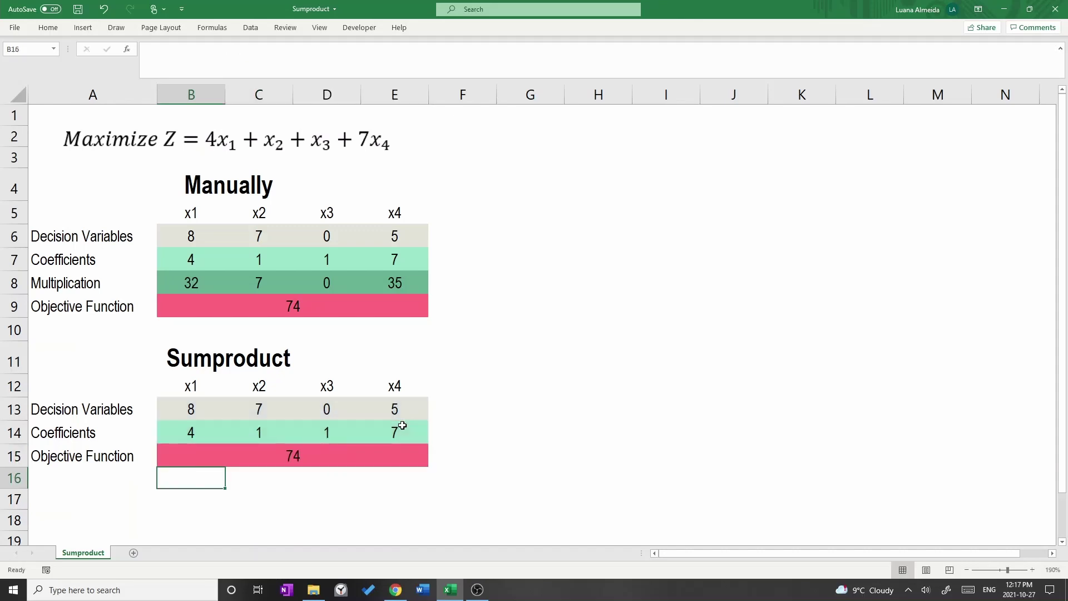
- Replace the B15 formula with =sumproduct(B14:E14,B13:E13), still showing 74
{"action": "left_click", "coordinate": [412, 499]}
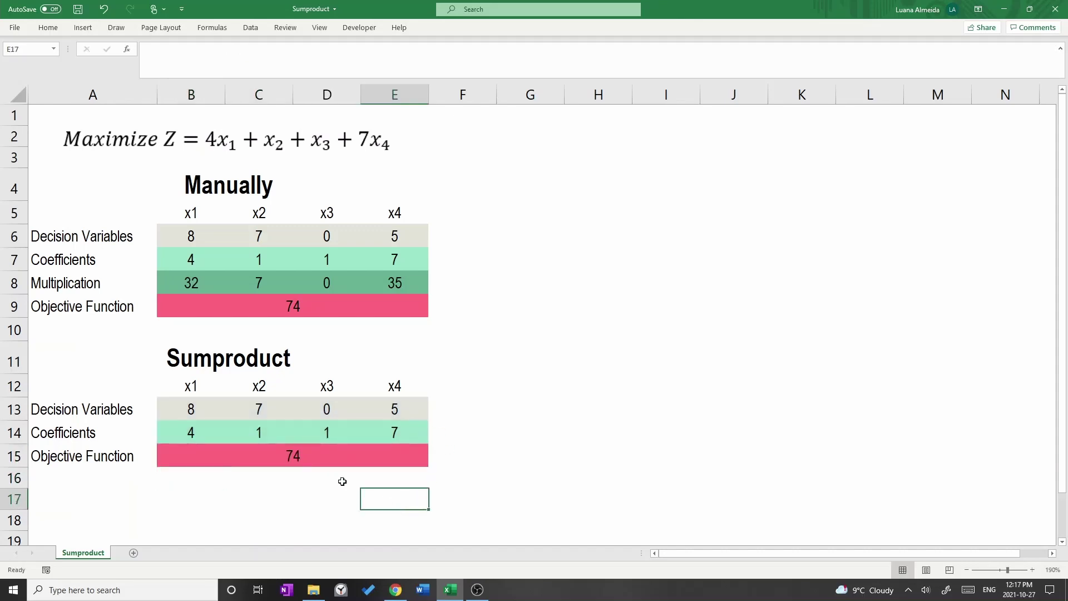
{"action": "left_click", "coordinate": [332, 462]}
{"action": "key", "text": "Delete"}
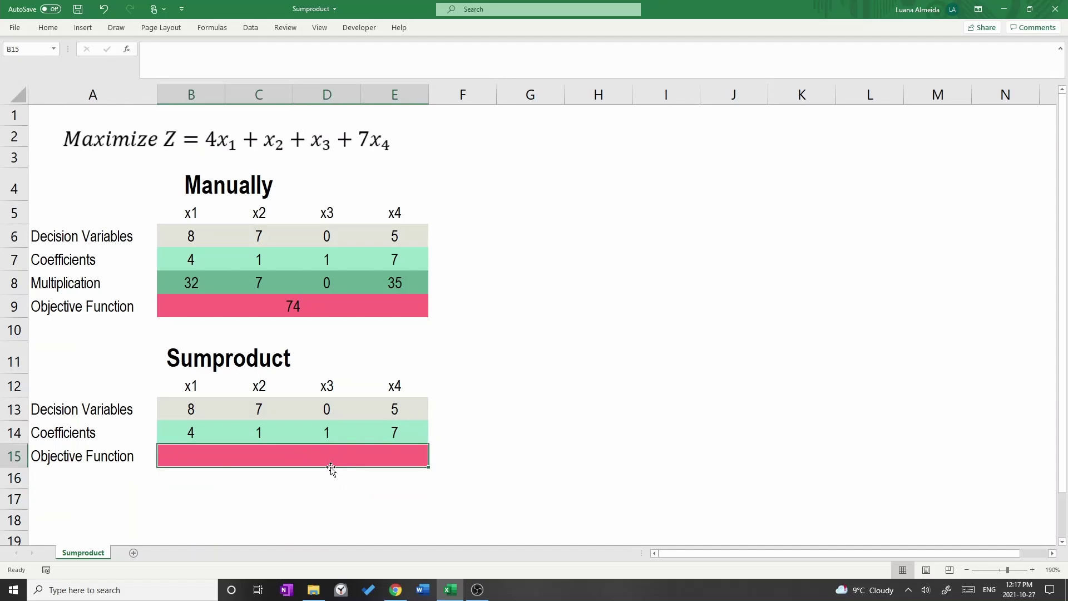
{"action": "type", "text": "=su"}
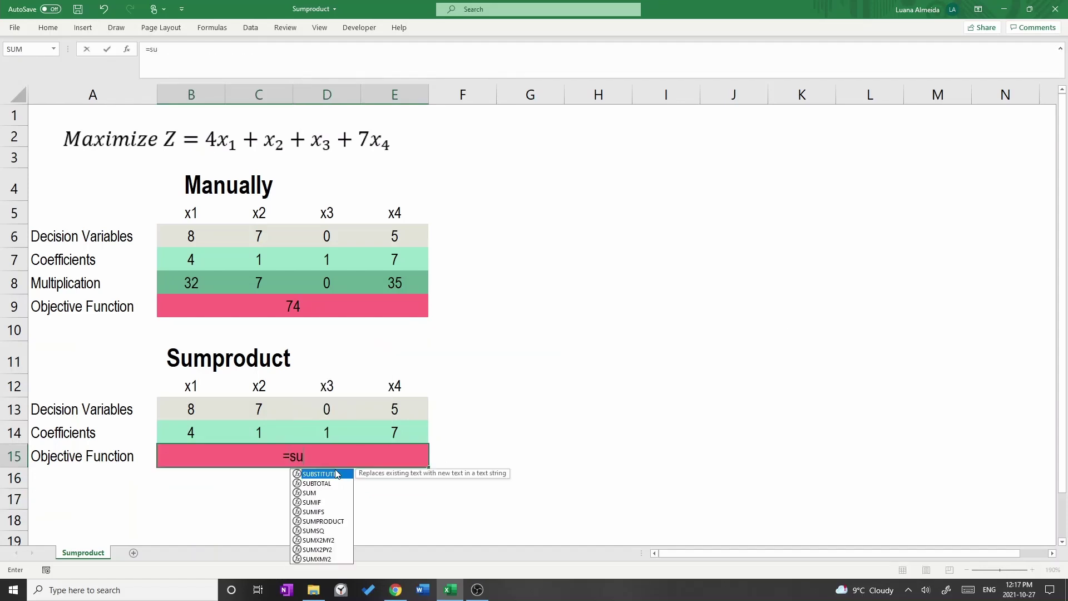
{"action": "type", "text": "mpro"}
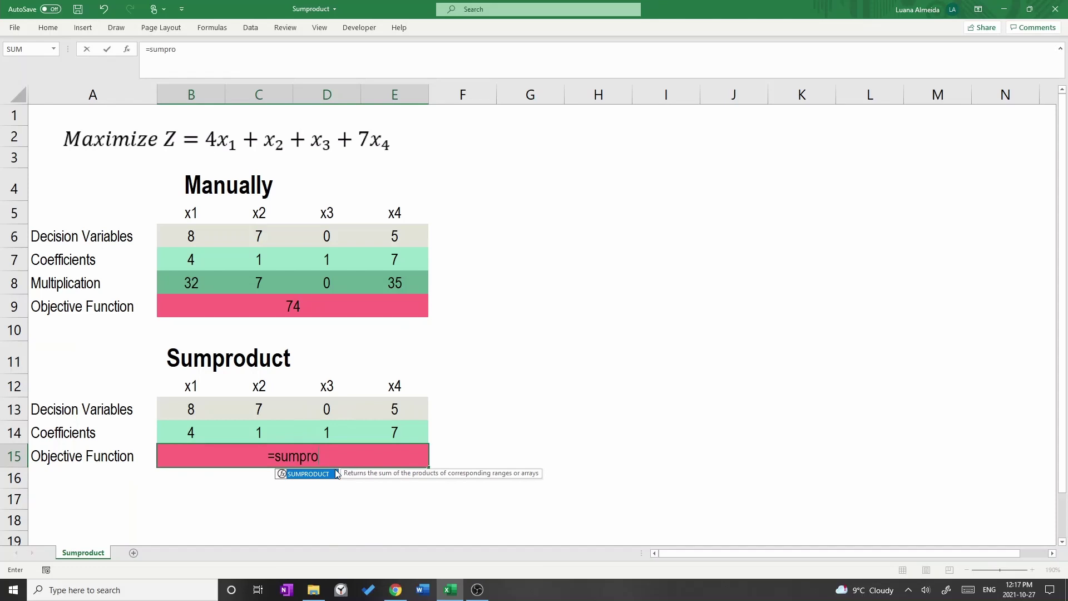
{"action": "type", "text": "duct("}
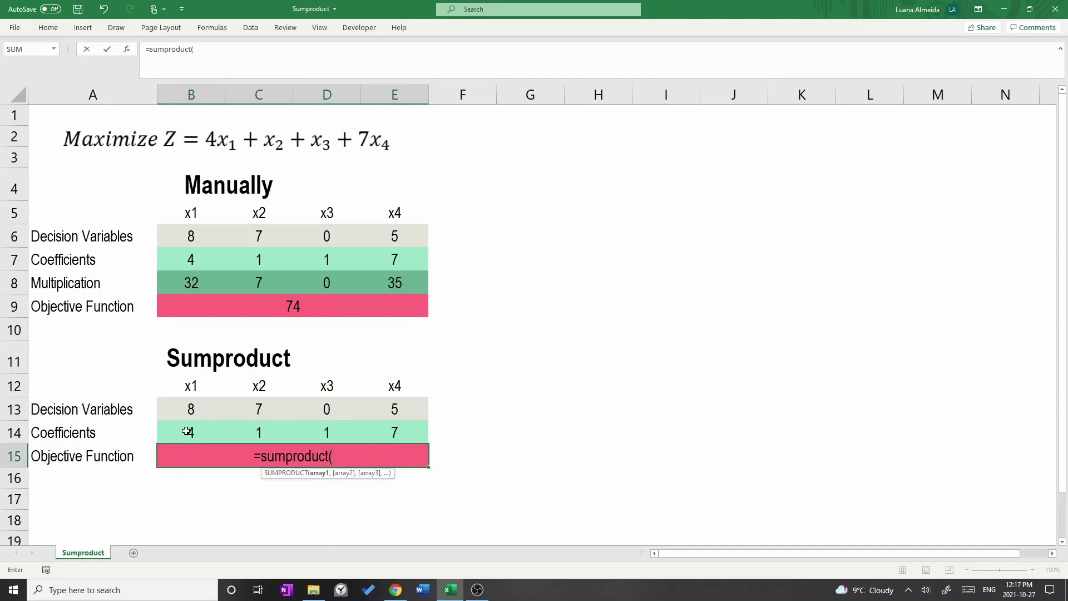
{"action": "left_click_drag", "start_coordinate": [187, 431], "coordinate": [406, 432]}
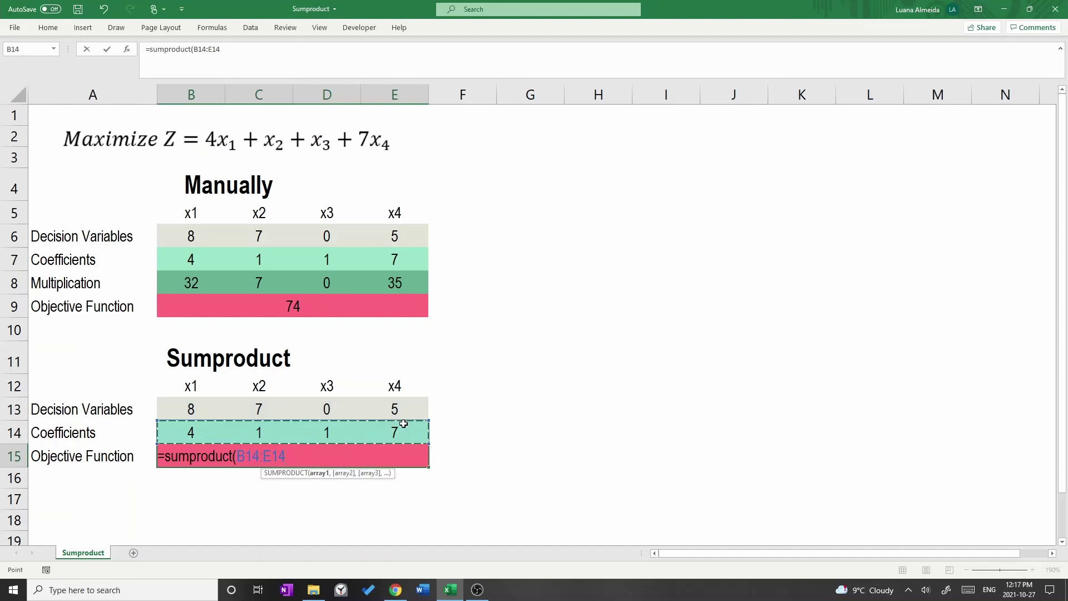
{"action": "type", "text": ","}
{"action": "left_click_drag", "start_coordinate": [186, 406], "coordinate": [401, 404]}
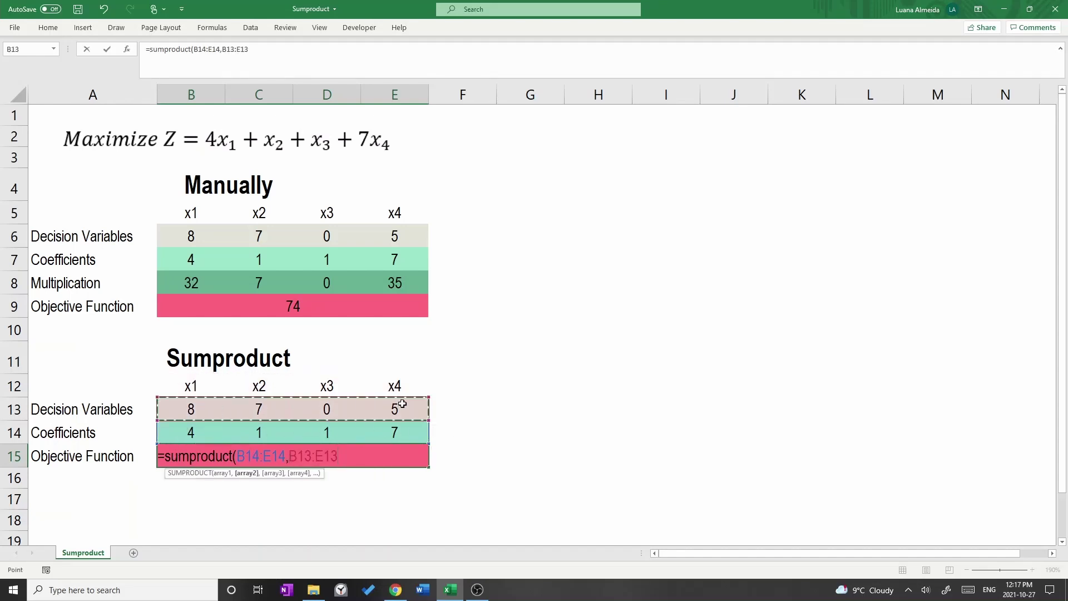
{"action": "type", "text": ")"}
{"action": "key", "text": "Return"}
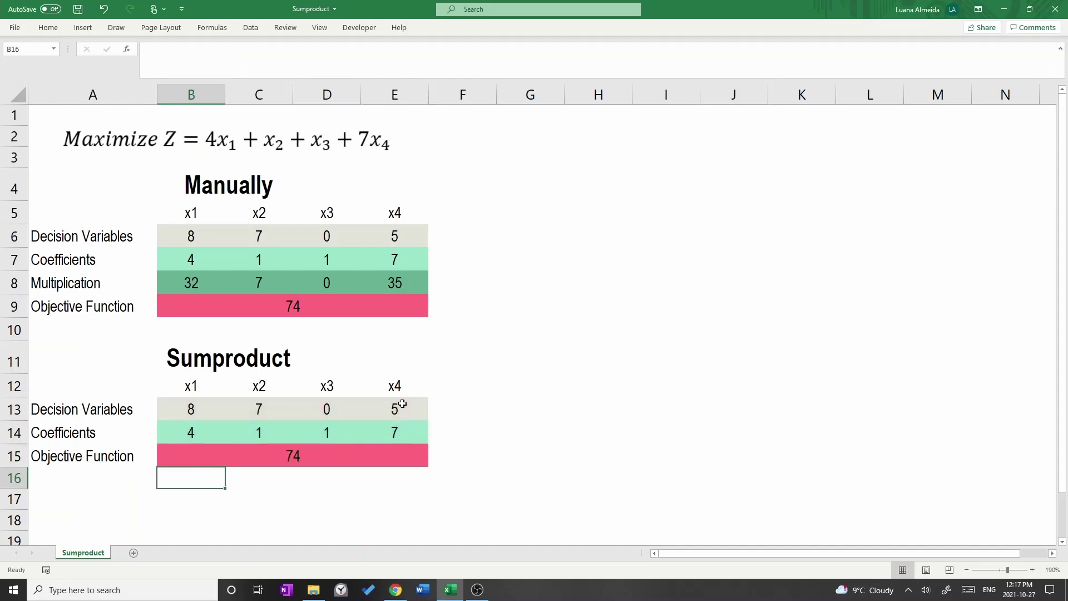